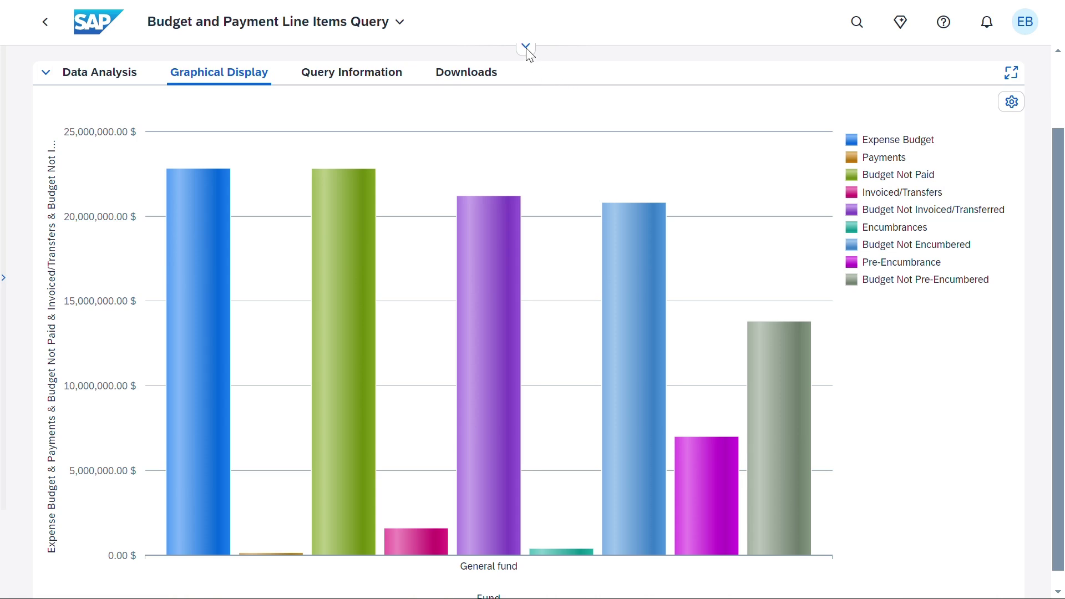
Step: Show the budget query as the data analysis table and keep Clearing Status at All items
left_click(526, 83)
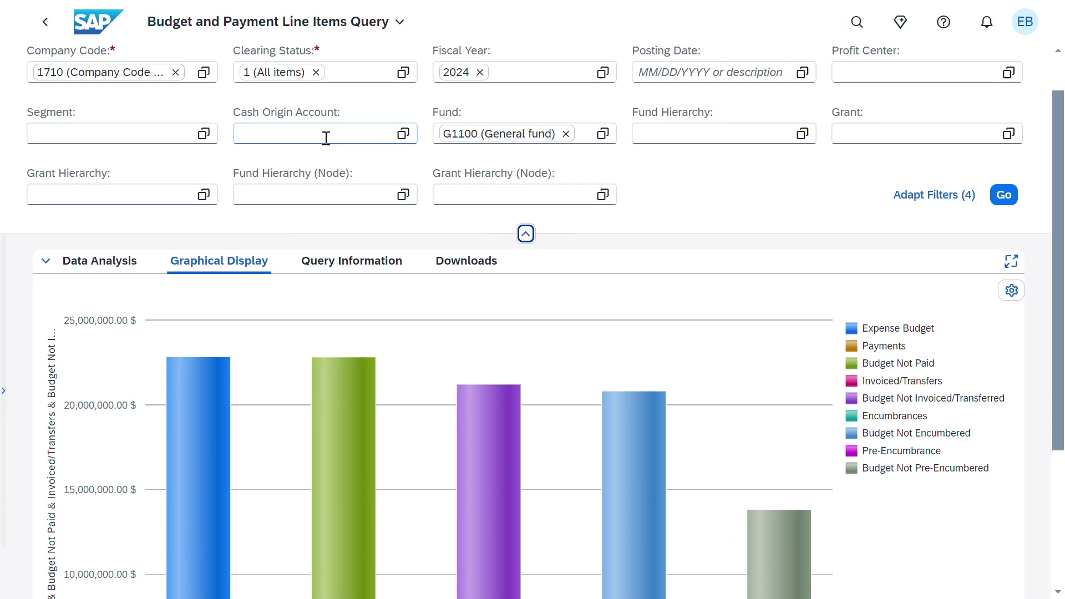
left_click(129, 265)
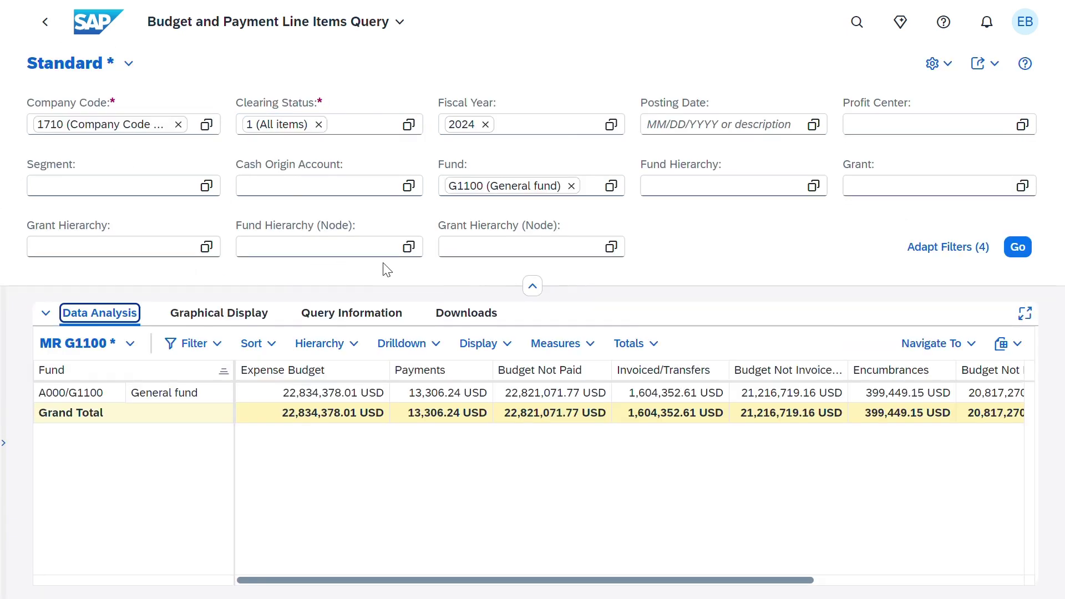
left_click(391, 127)
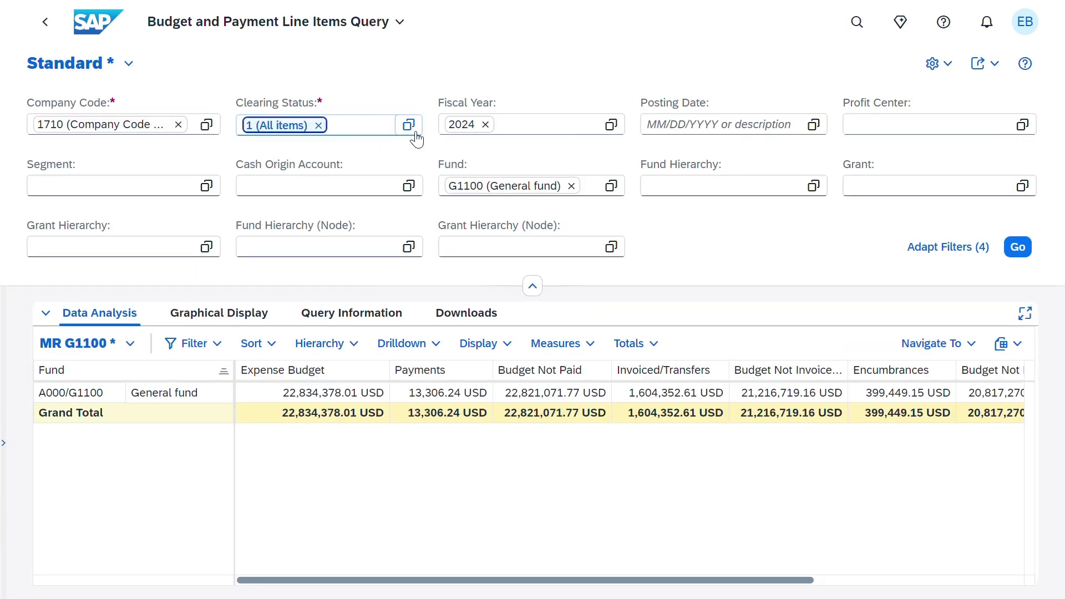
key("F4")
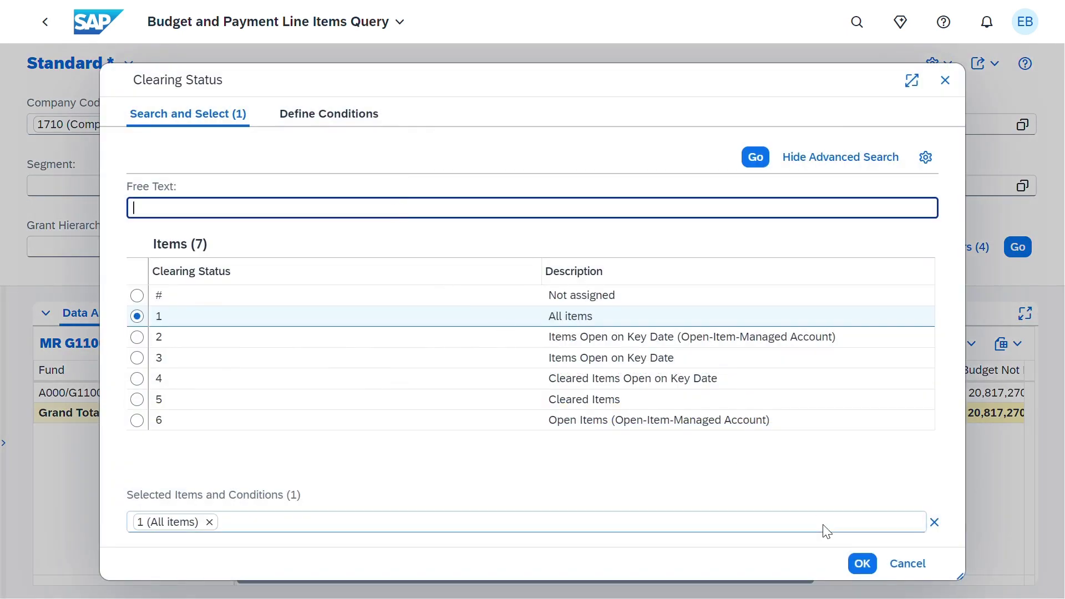
left_click(863, 564)
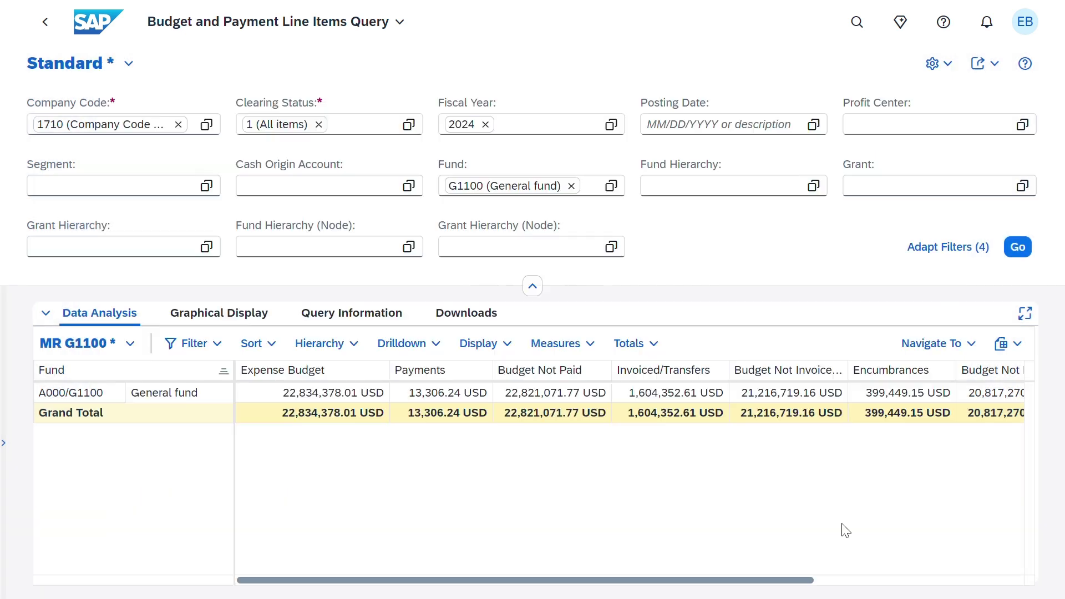
left_click(596, 187)
left_click(890, 183)
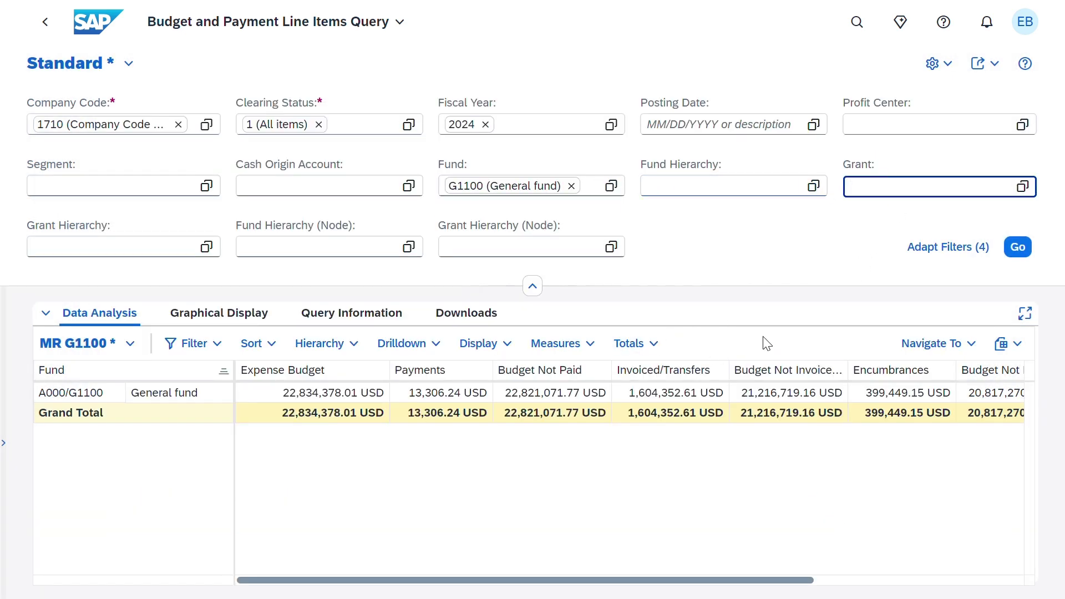
Step: Collapse the filters and view the data analysis table full screen, scrolling right through the figures
left_click(532, 287)
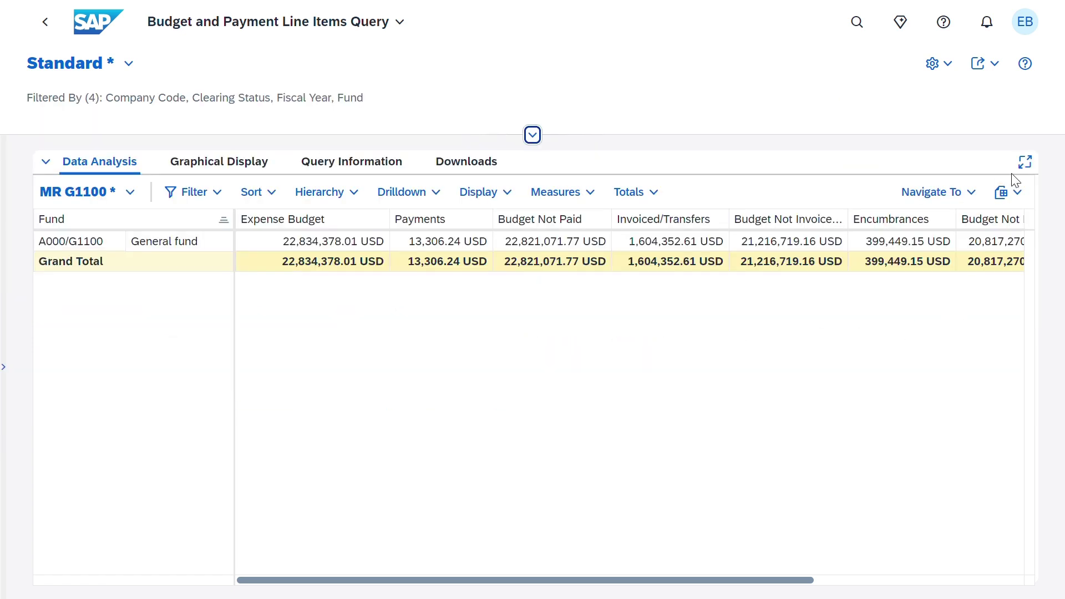
left_click(1025, 161)
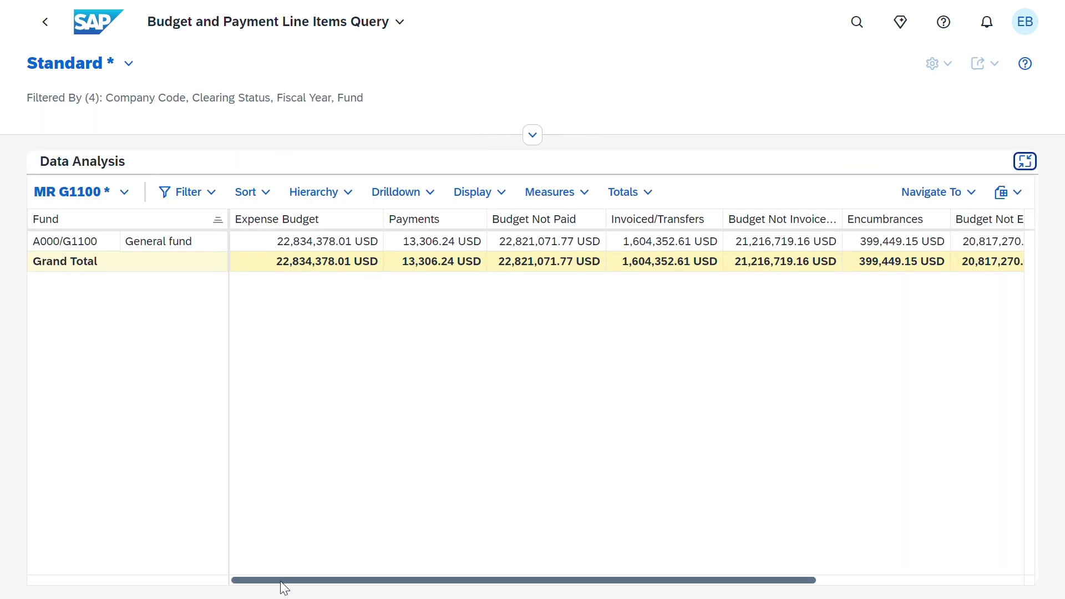
left_click_drag(282, 585, 173, 557)
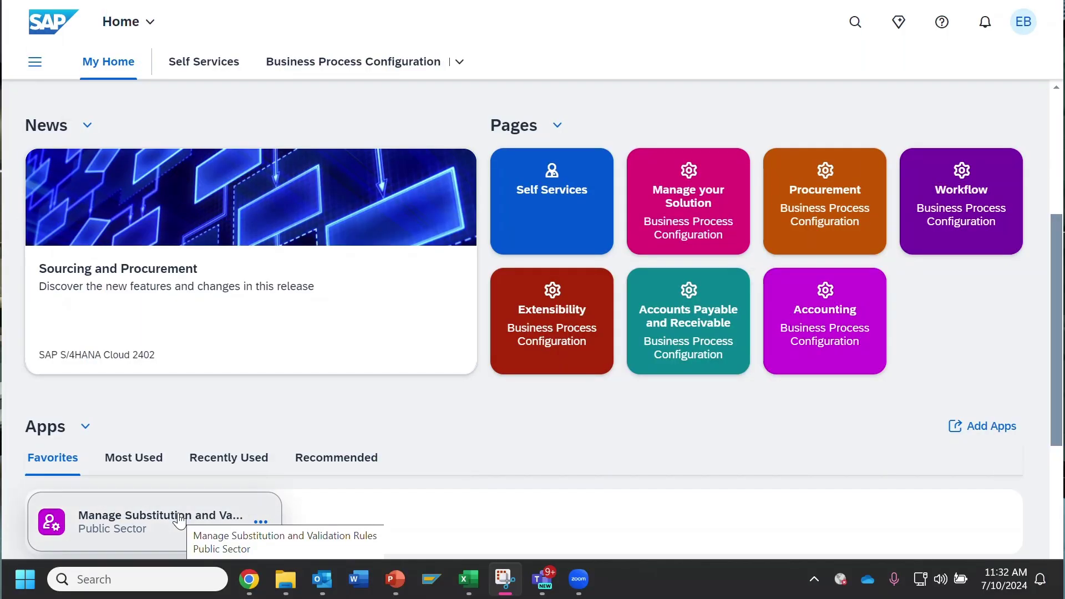
Step: Create a new substitution rule in the Budgeting for Public Sector Management context for Budget Document events
left_click(178, 519)
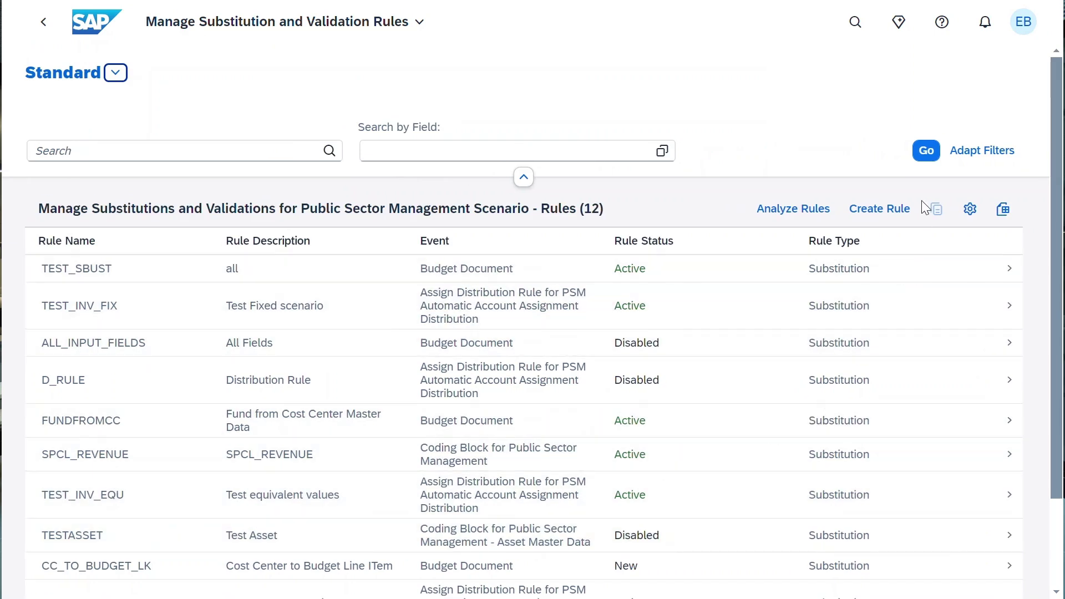
left_click(887, 214)
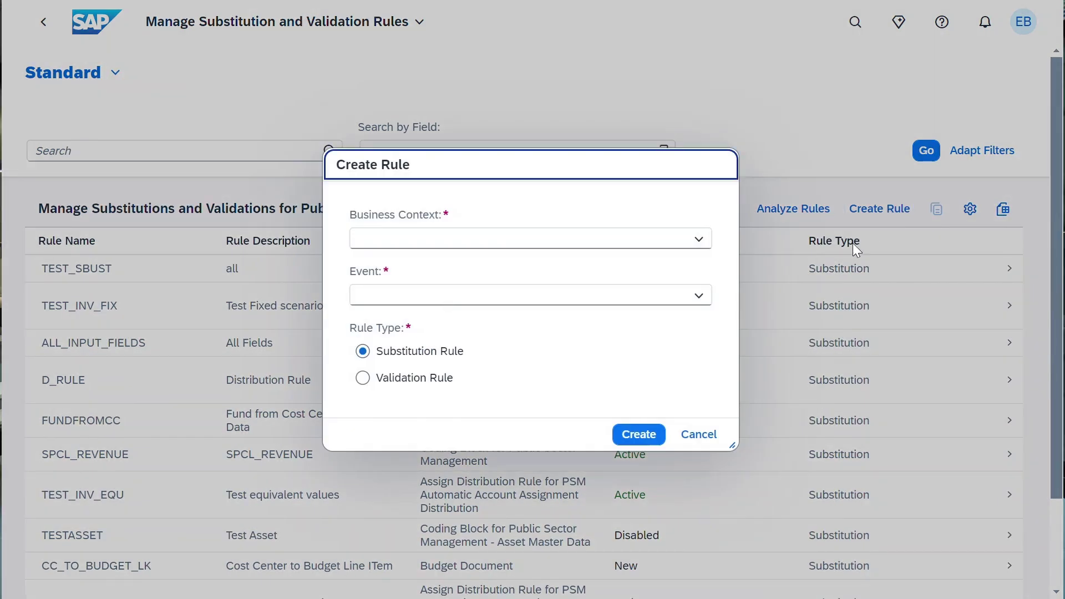
left_click(700, 237)
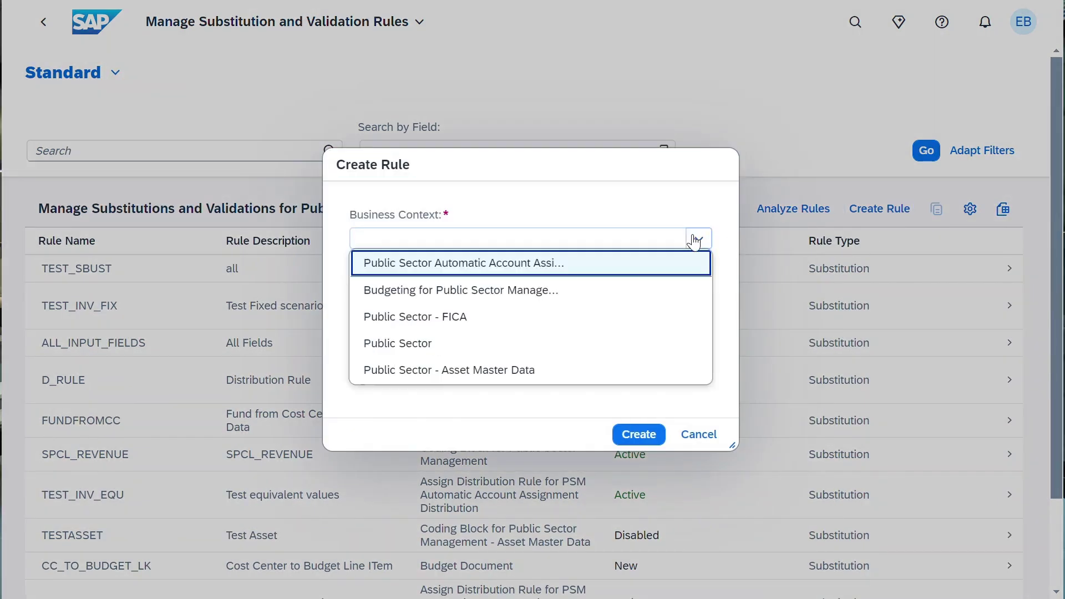
left_click(538, 296)
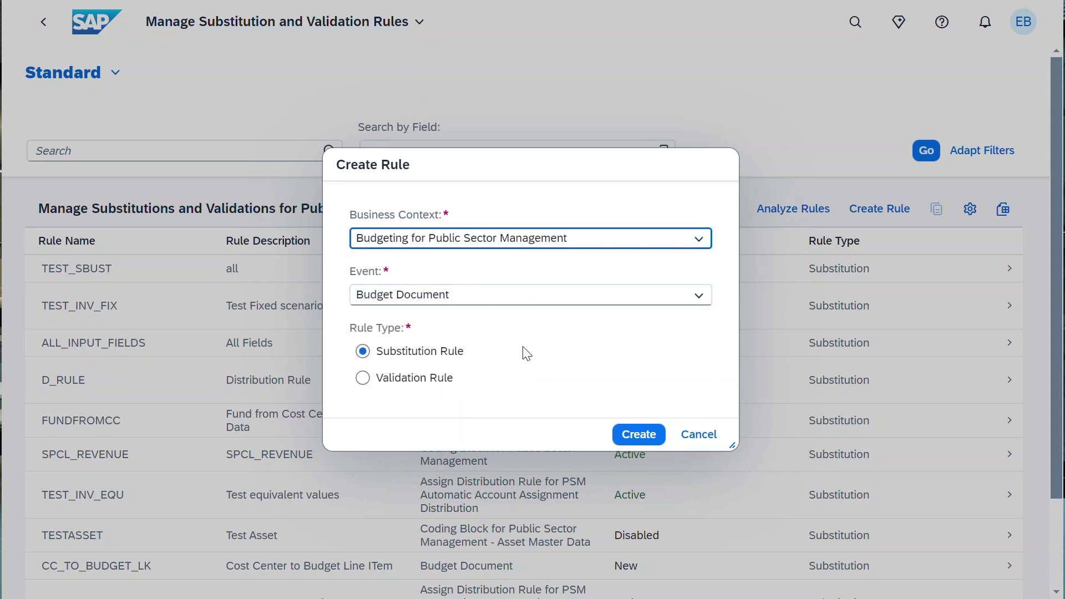
left_click(640, 436)
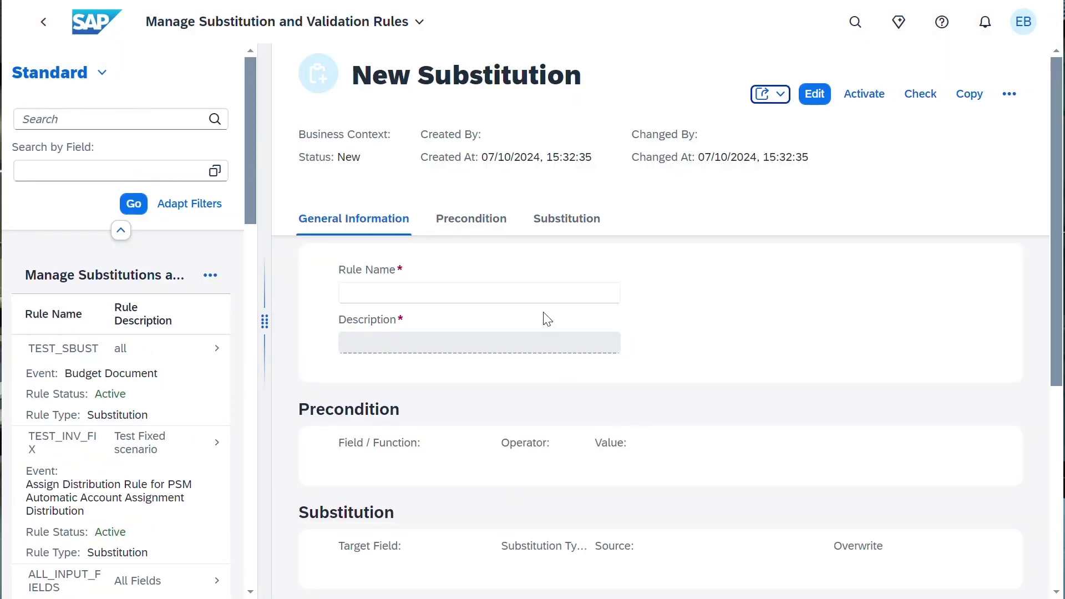
Step: Name the rule FUNDCC with the description 'Fund from cost center master data'
left_click(525, 294)
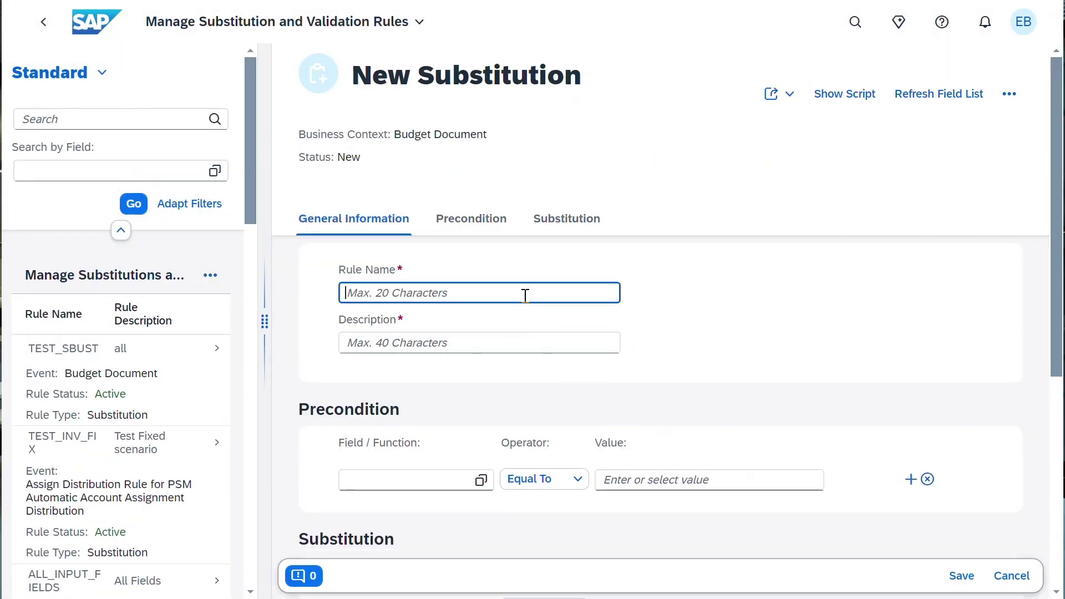
type("FUND")
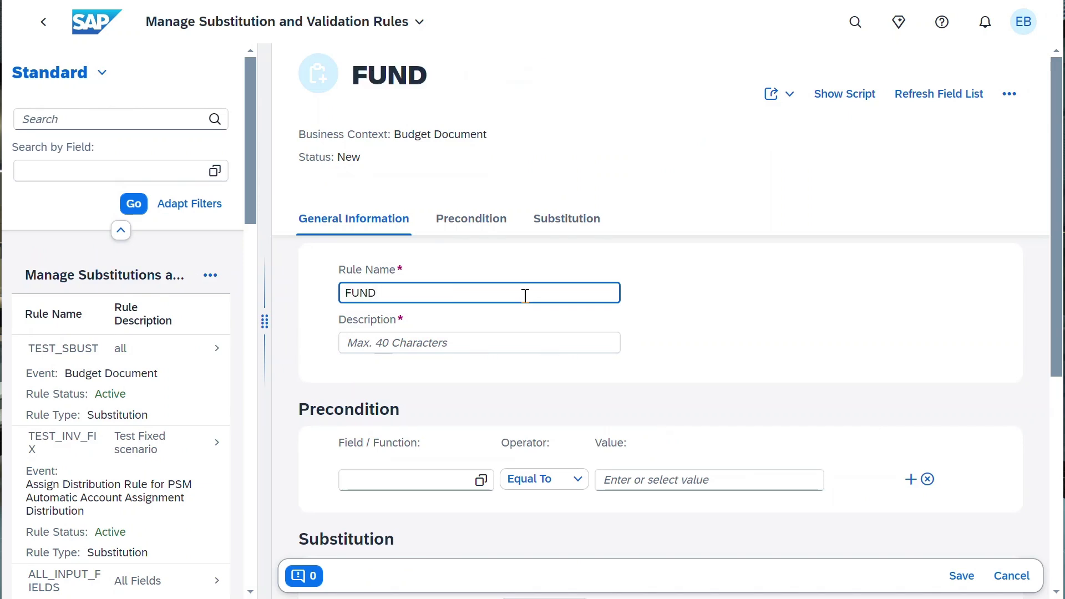
type("CC")
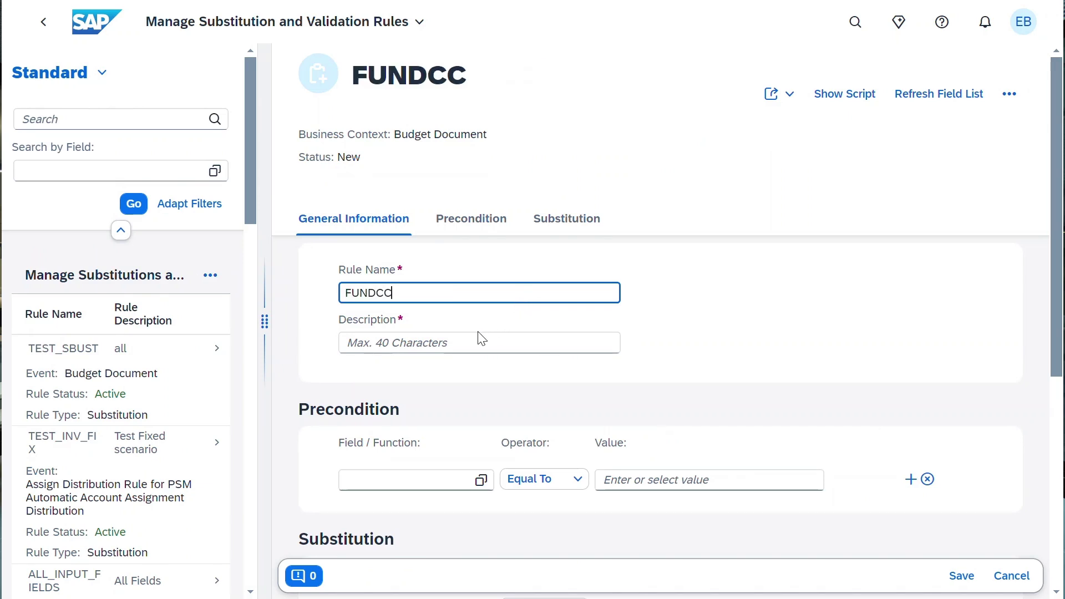
left_click(468, 345)
type("F")
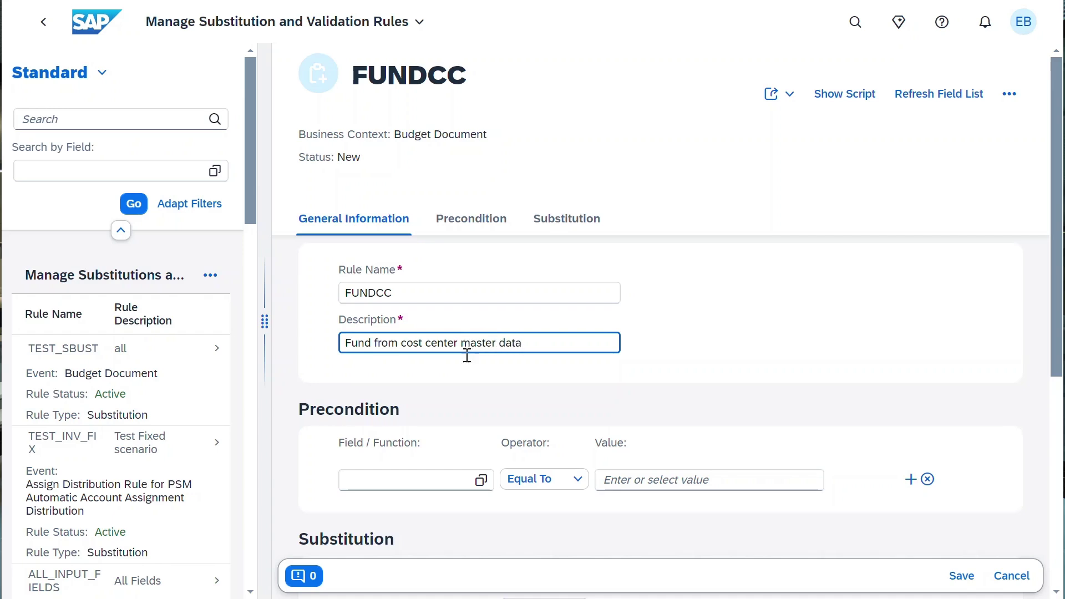
Step: Add the precondition BudgetProcess Equal To ENTR
left_click(474, 478)
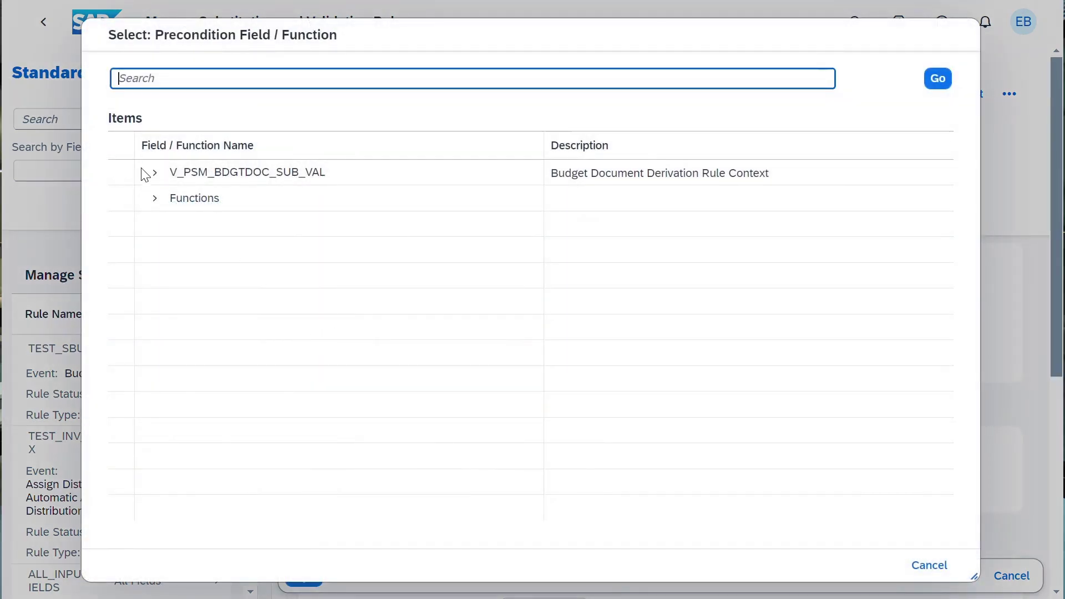
left_click(153, 173)
left_click(125, 274)
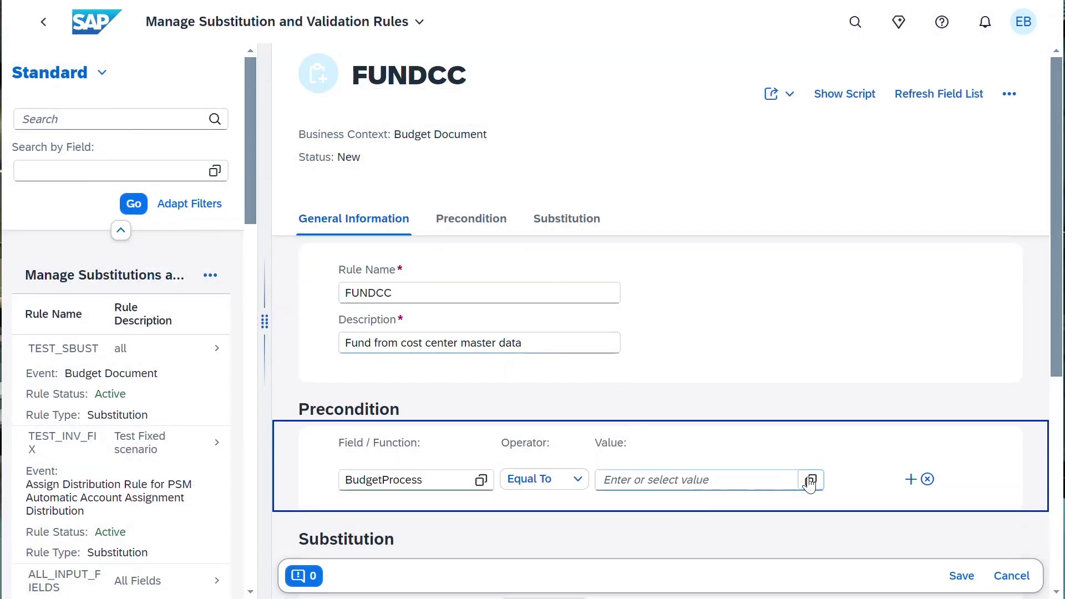
left_click(811, 480)
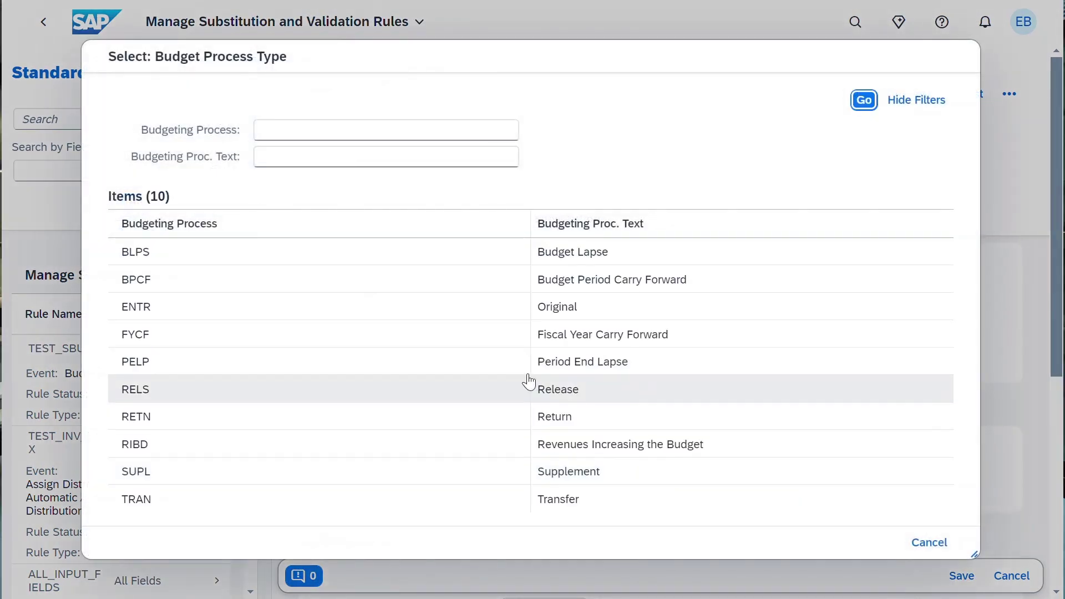
left_click(157, 318)
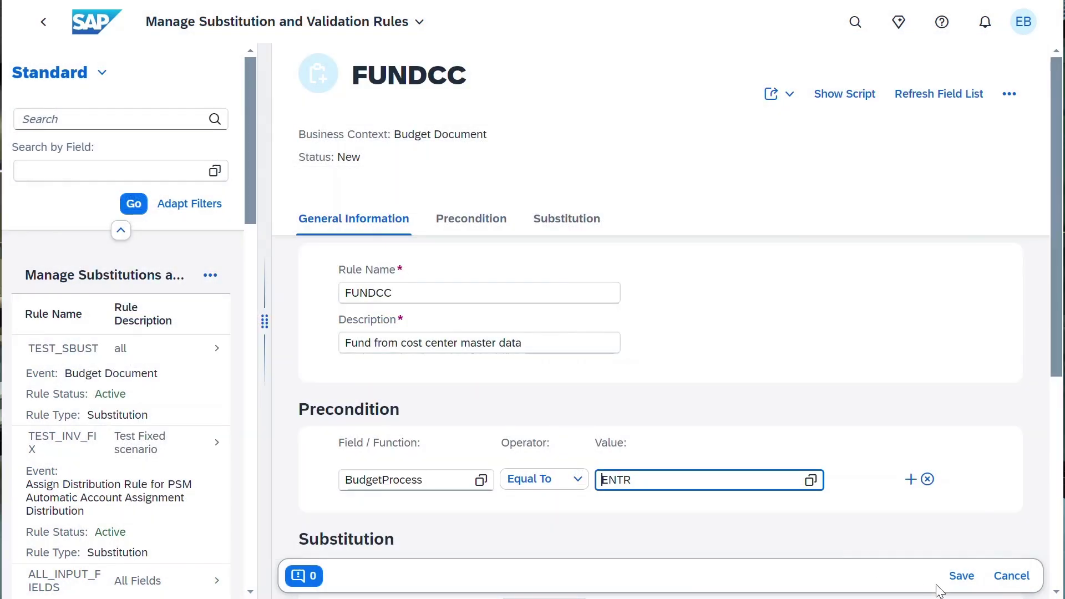
scroll(564, 492, "down", 4)
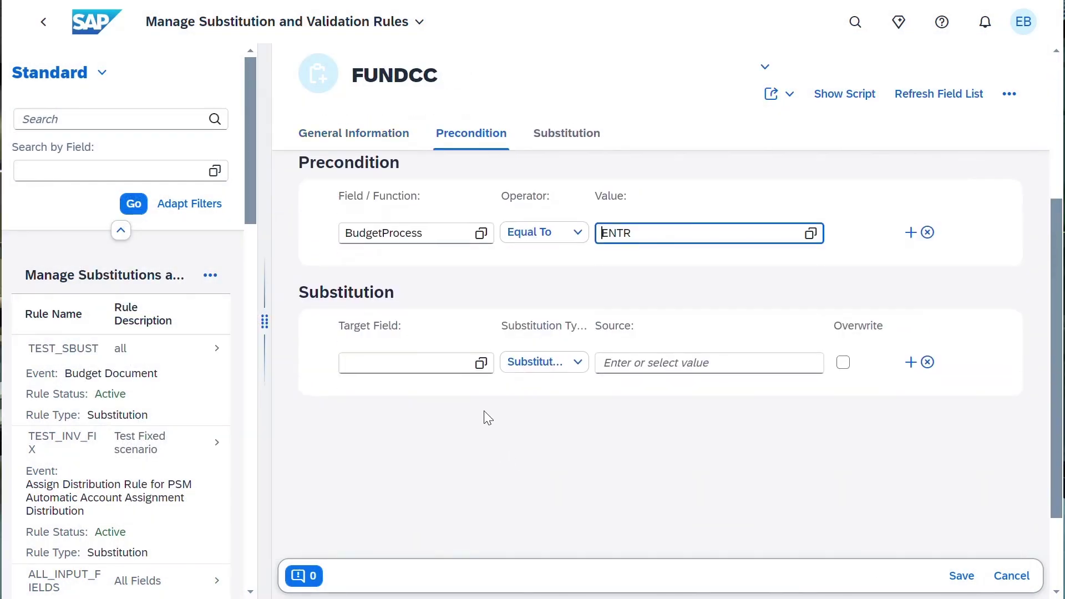
Step: Make Fund the substitution target field with type Substitute with Field / Function
left_click(481, 364)
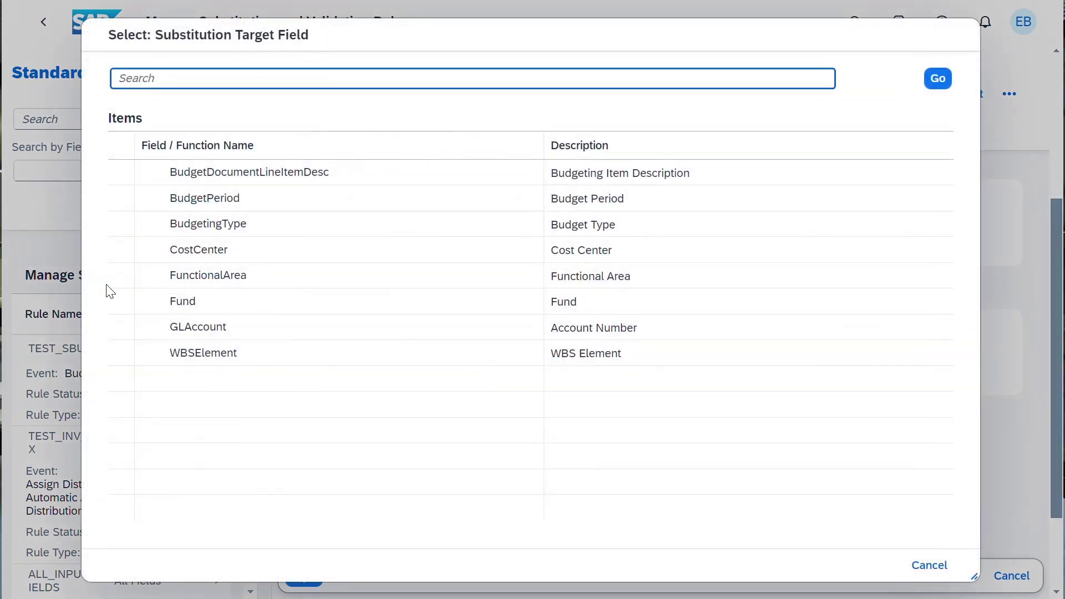
left_click(112, 302)
left_click(122, 306)
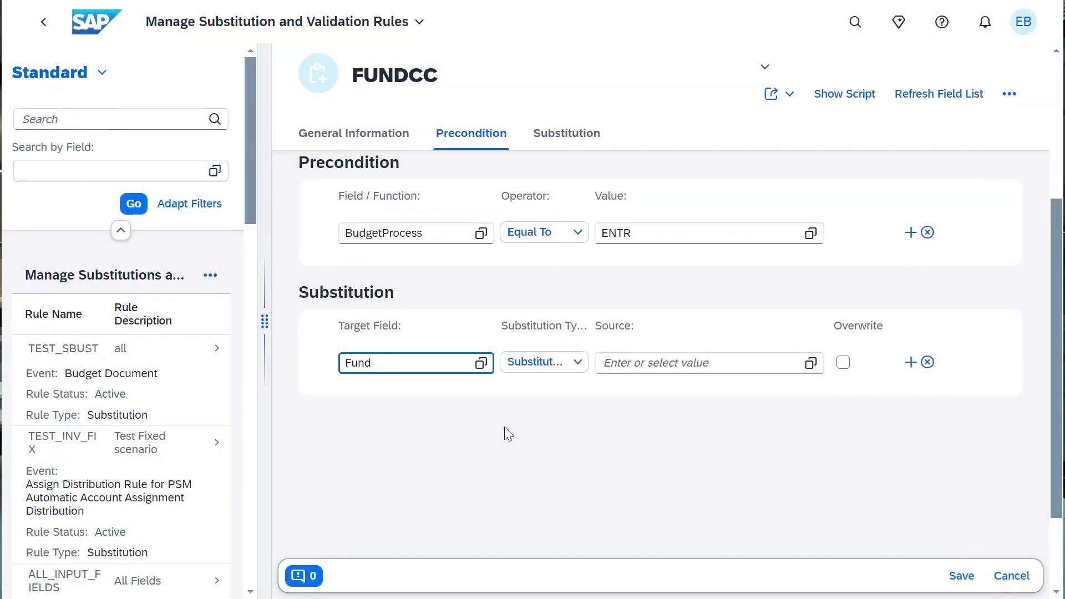
left_click(585, 368)
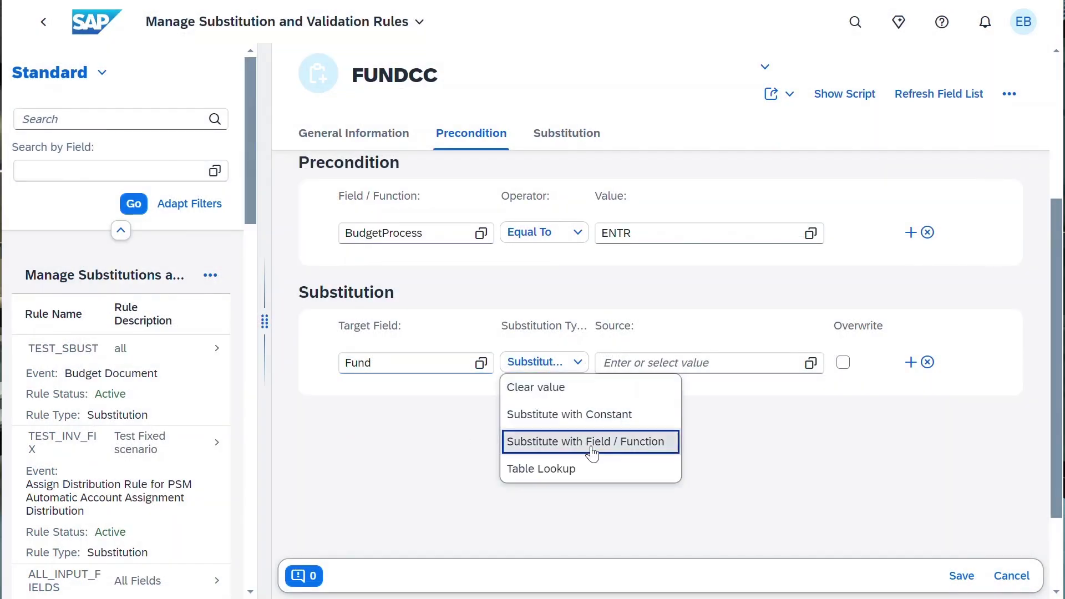
left_click(669, 440)
Step: Choose _CostCenter > Fund as the substitution source field
left_click(811, 364)
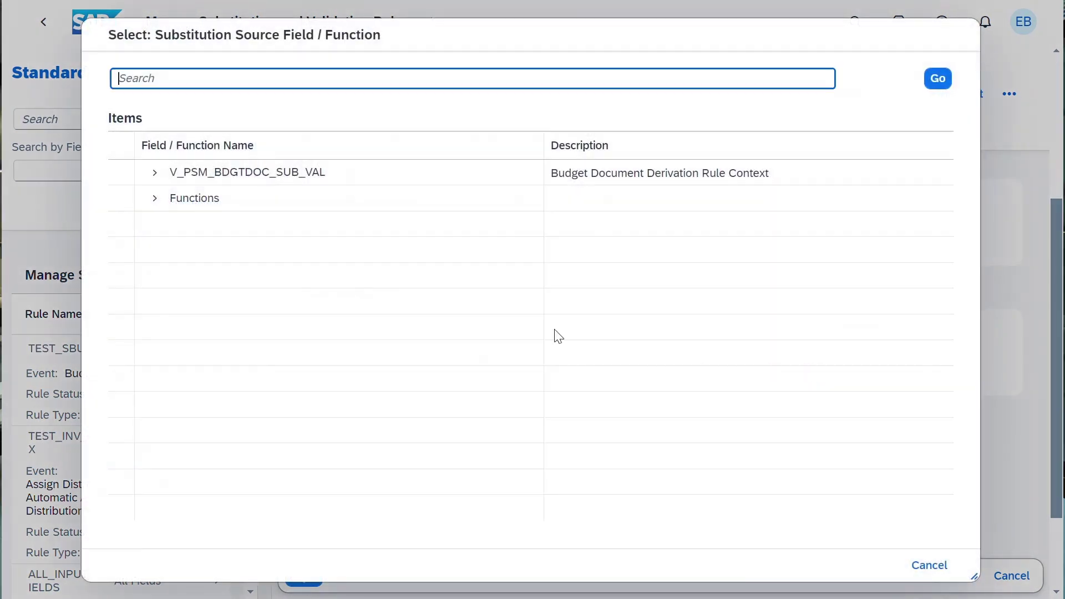
left_click(155, 172)
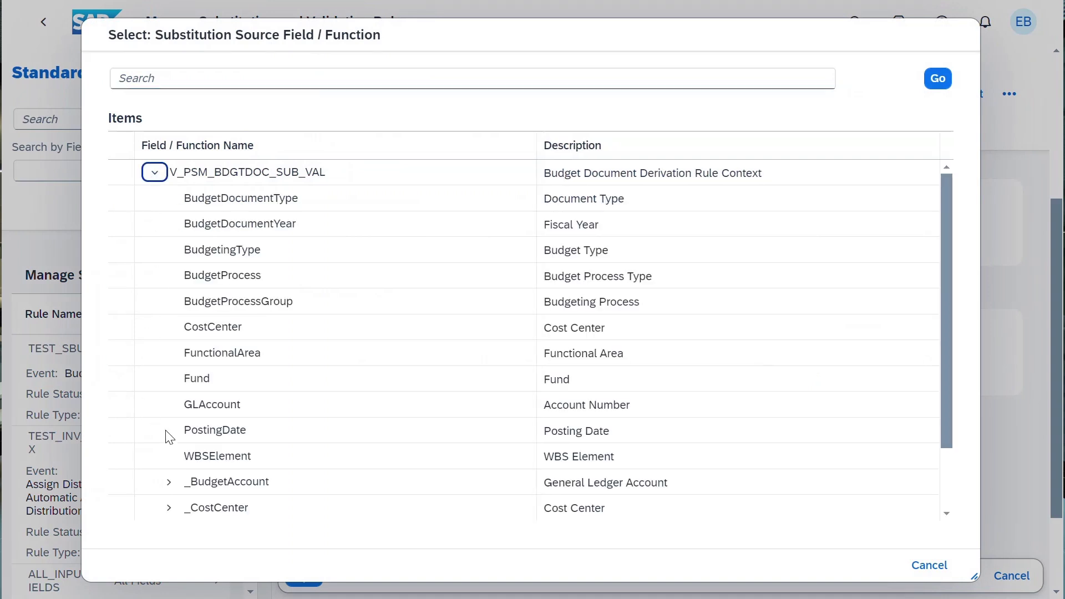
scroll(169, 439, "down", 1)
left_click(169, 431)
scroll(166, 454, "down", 5)
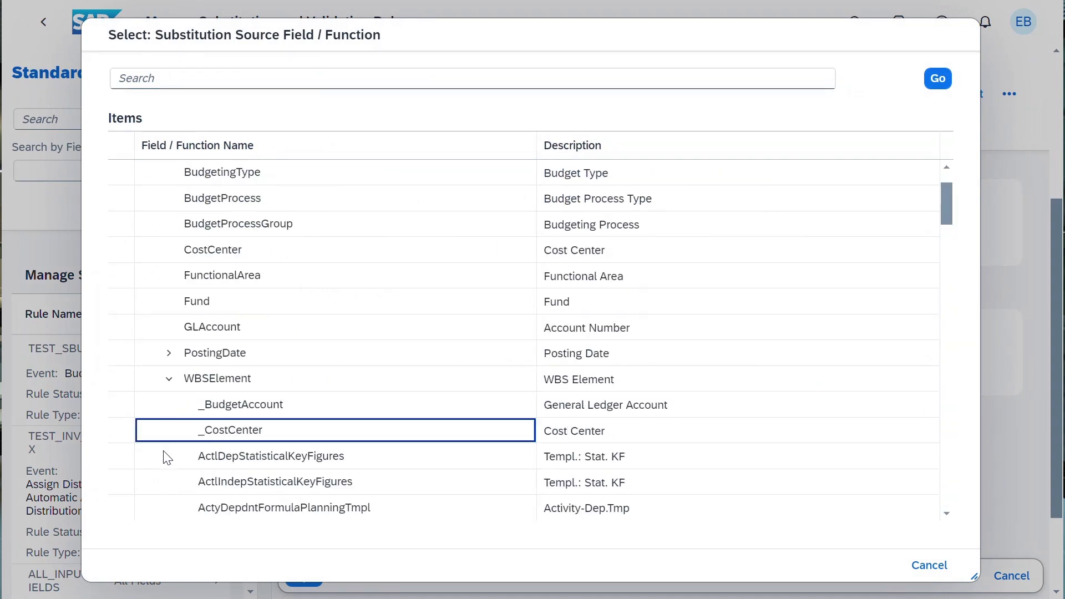
scroll(166, 457, "down", 12)
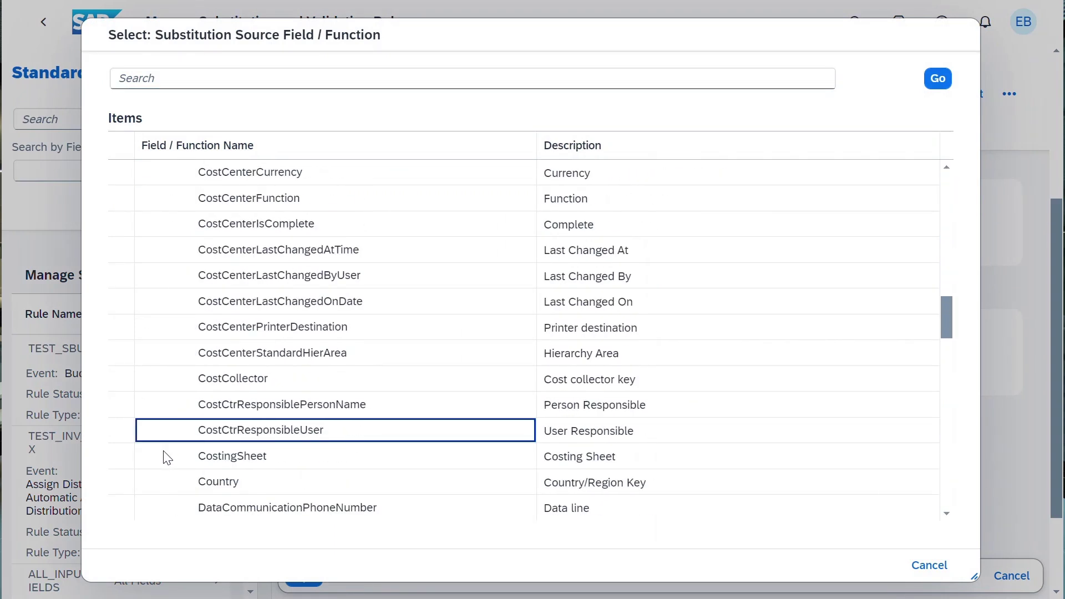
left_click(122, 332)
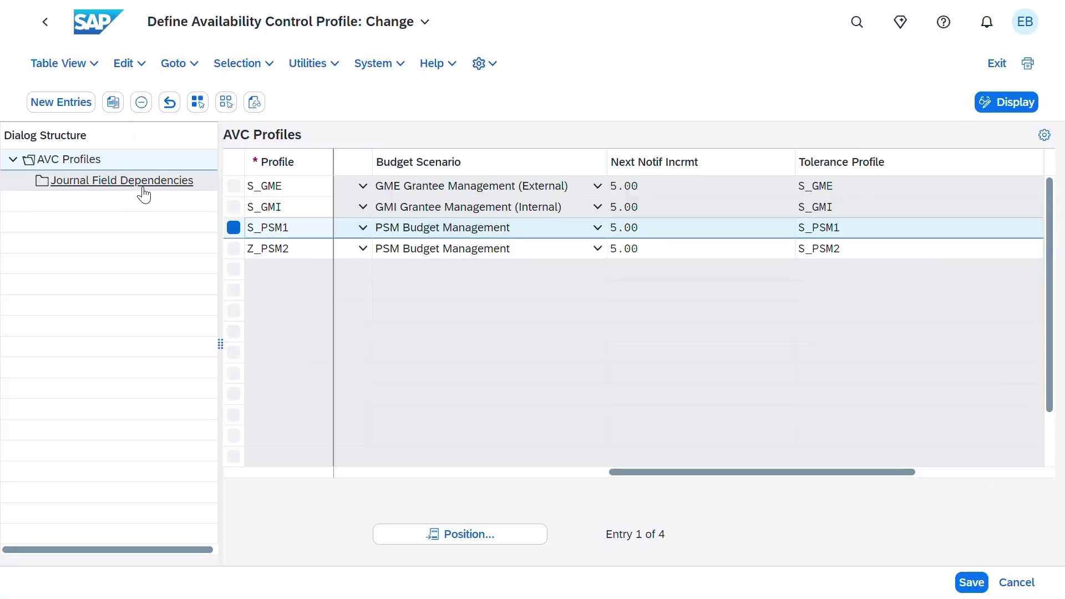
Step: Show S_PSM1's journal field dependencies and list the Hier. Src. Type options for WBS Element
double_click(143, 189)
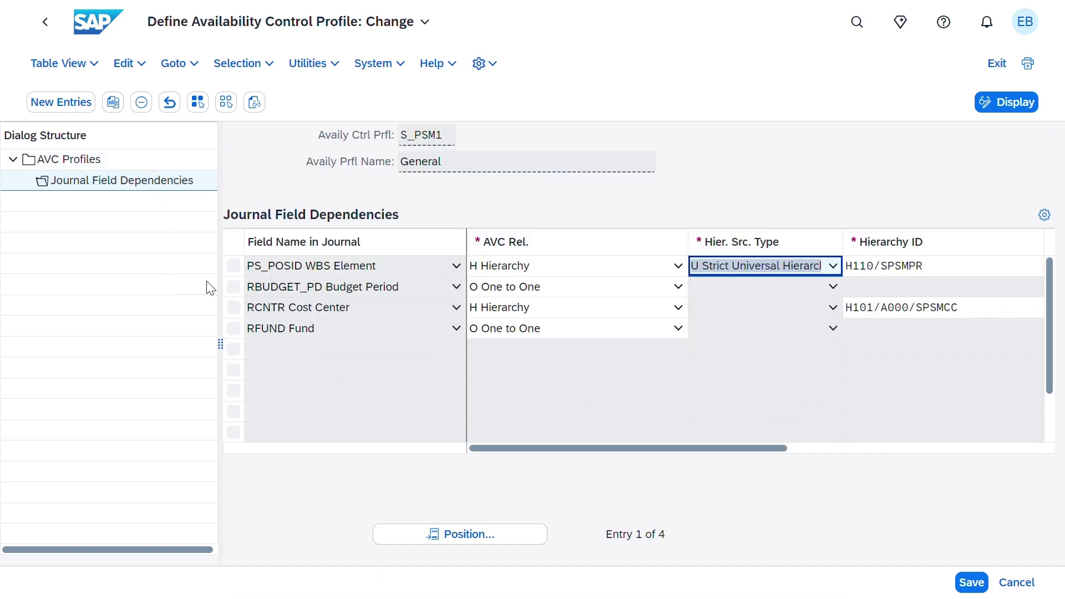
left_click(233, 267)
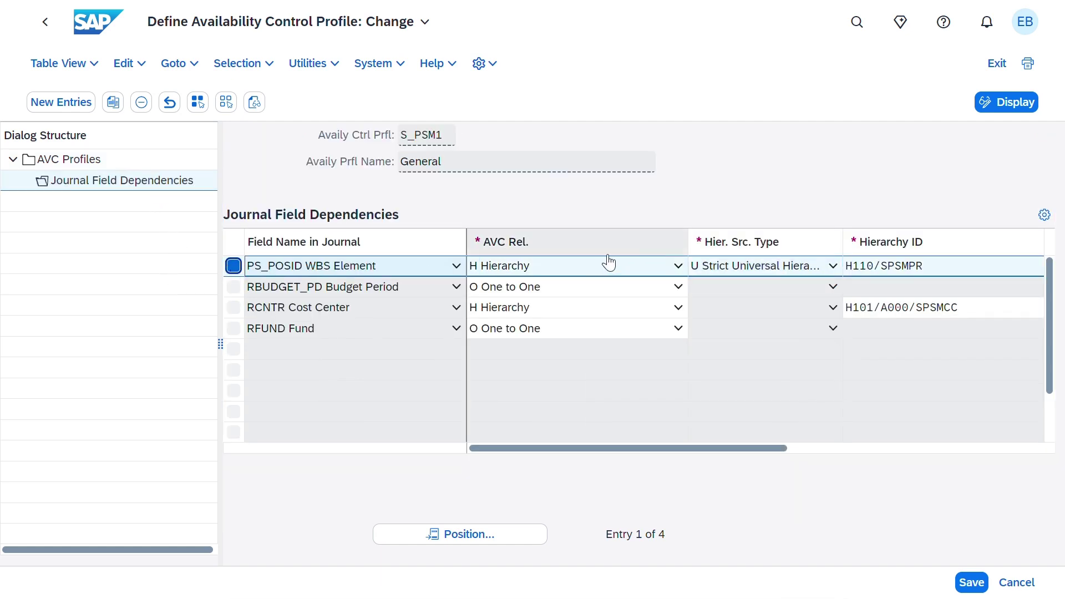
left_click(831, 272)
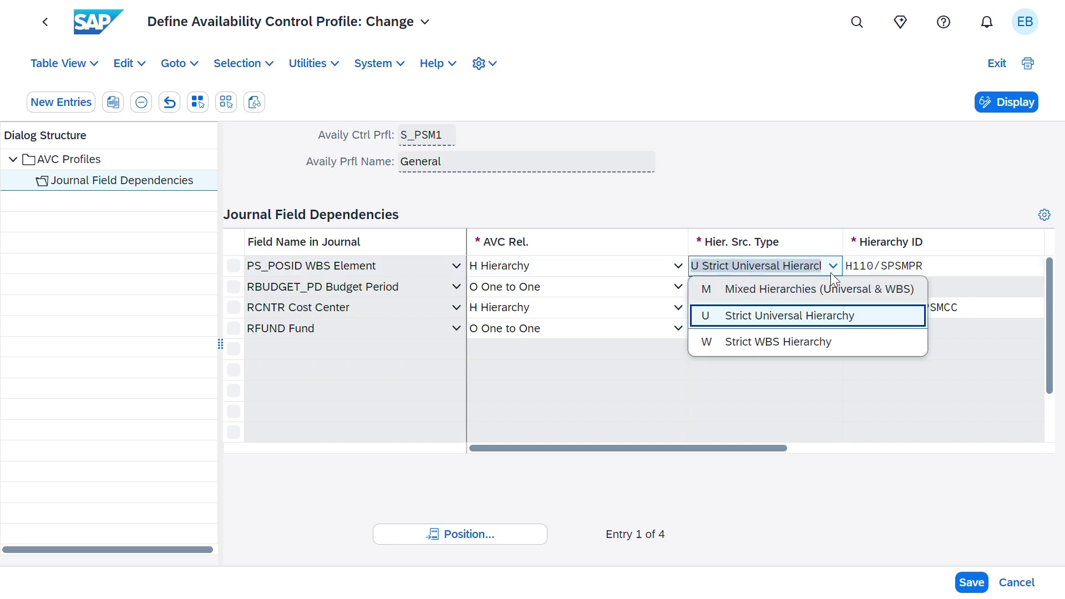